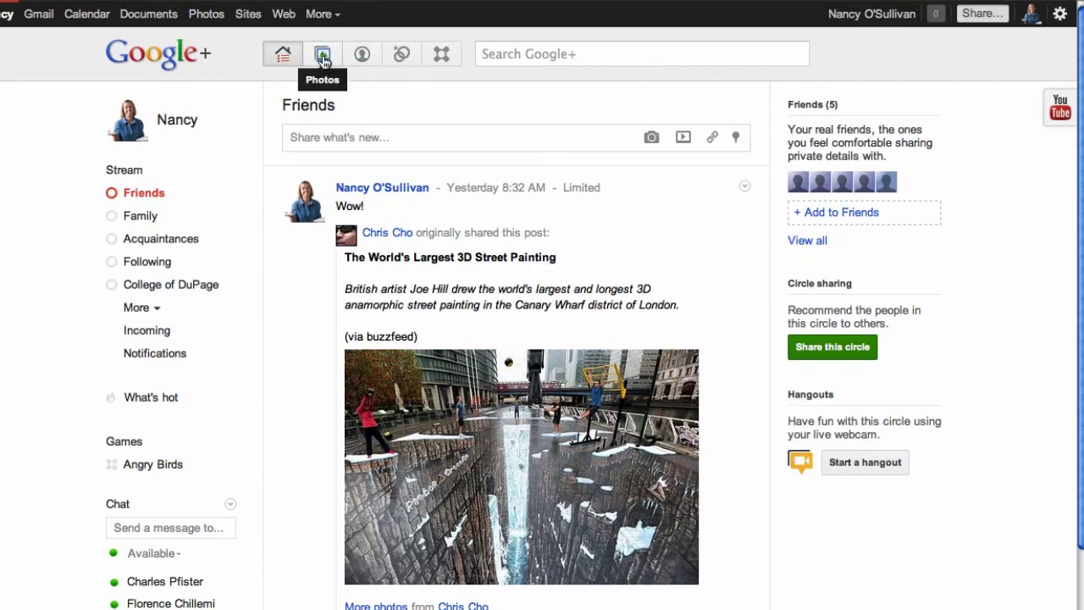
Step: Go to the Photos album list and start uploading new photos
click(322, 56)
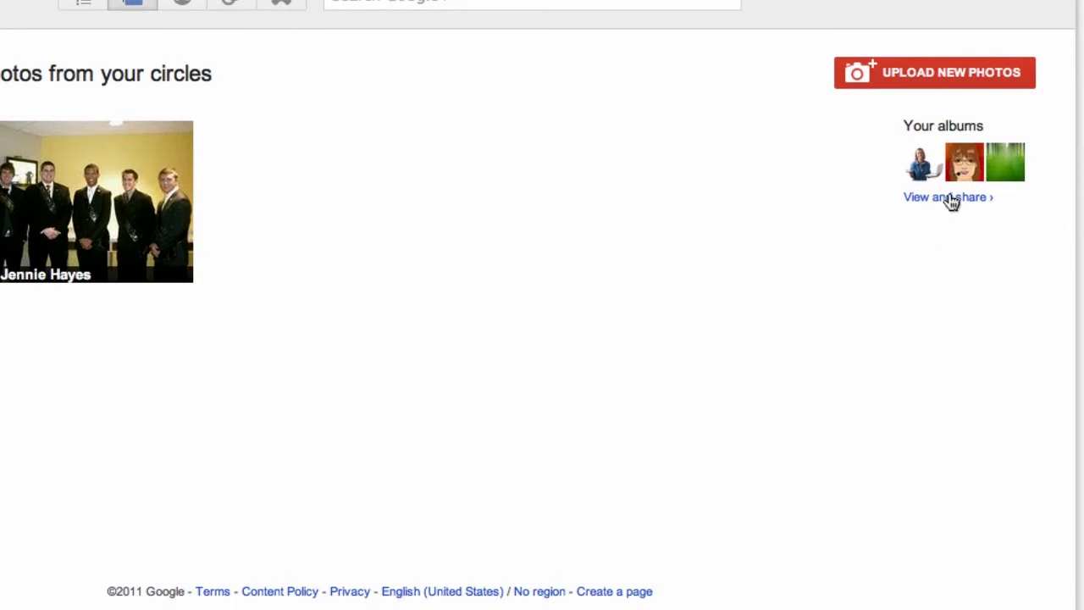
click(949, 197)
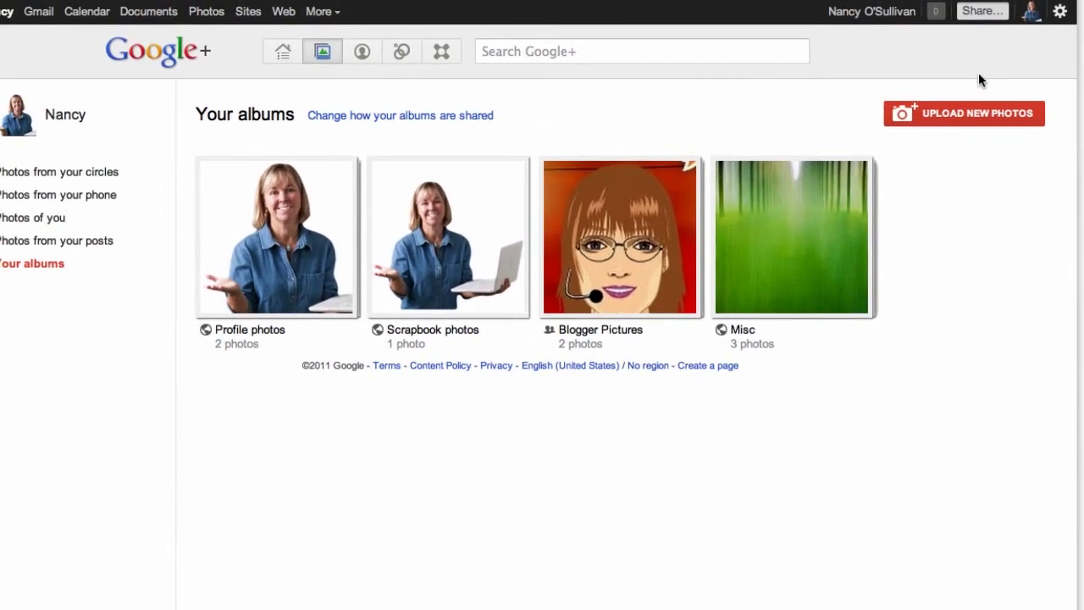
click(960, 115)
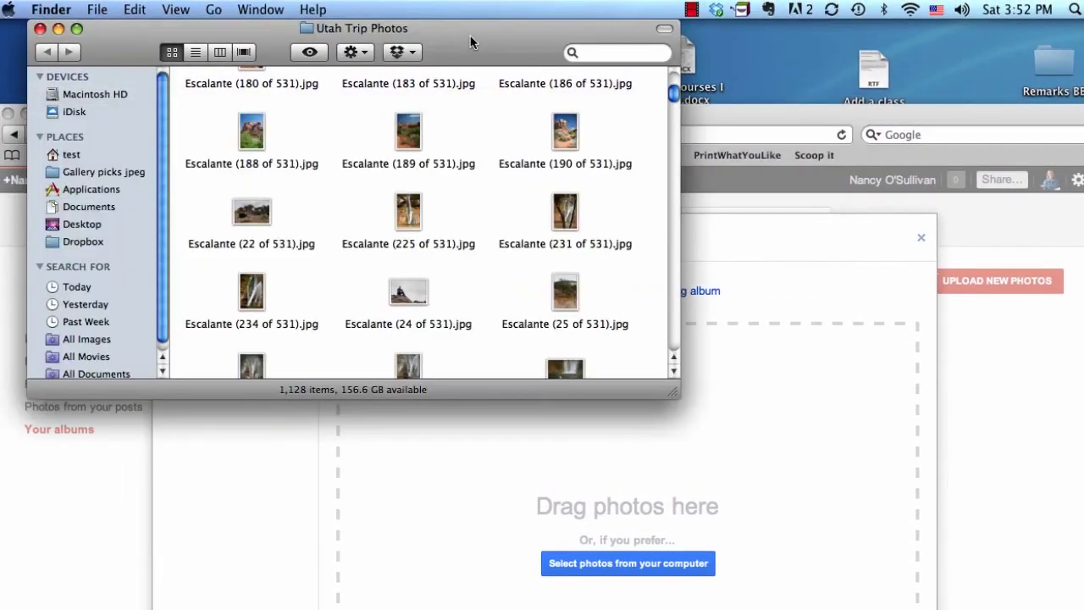
Step: Drag Escalante (225 of 531) and Escalante (231 of 531) from Utah Trip Photos into the upload
click(471, 40)
click(410, 217)
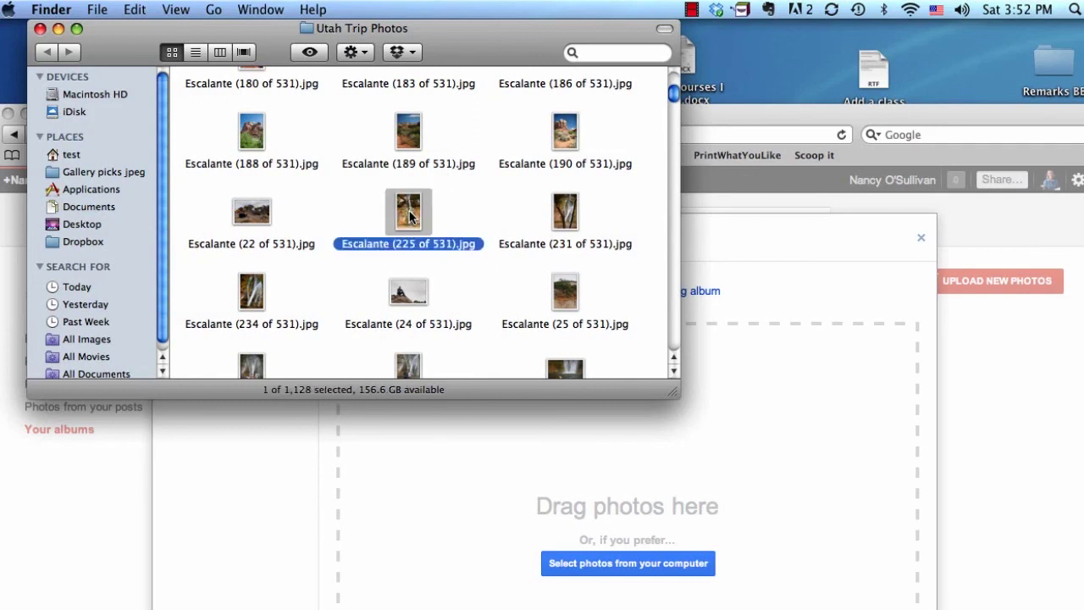
drag(410, 217, 591, 506)
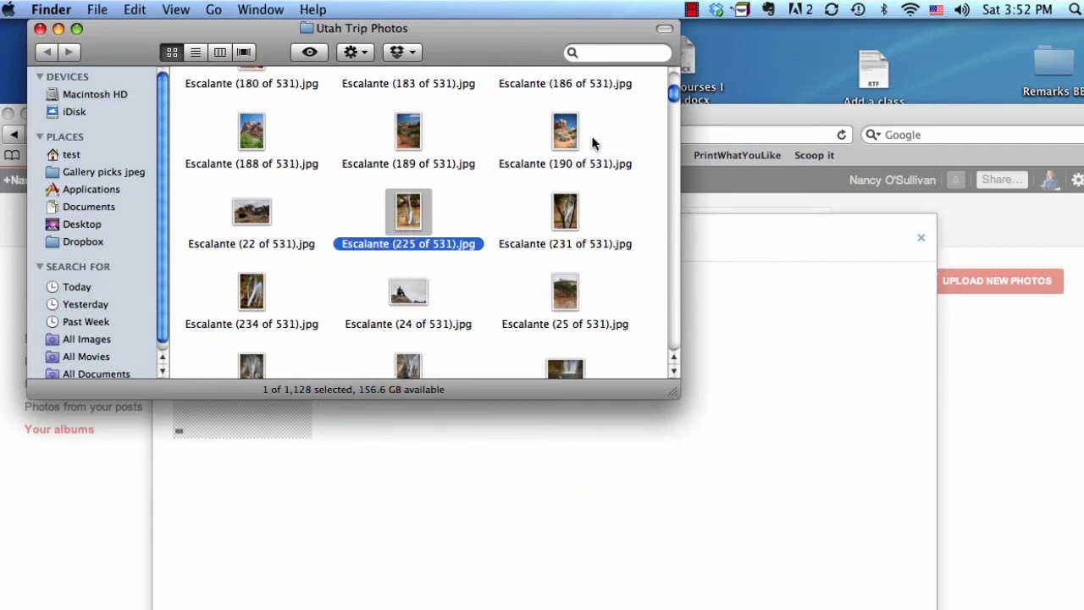
drag(562, 211, 450, 528)
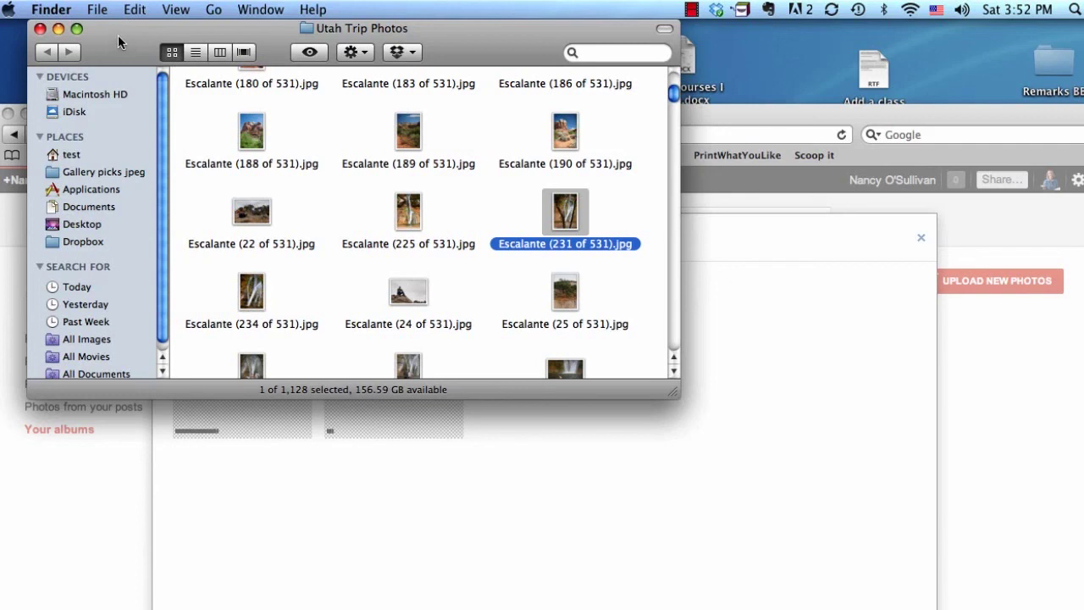
Step: Select several Escalante photos in Finder, clear the selection, and reposition the Finder window
click(245, 130)
super+click(565, 212)
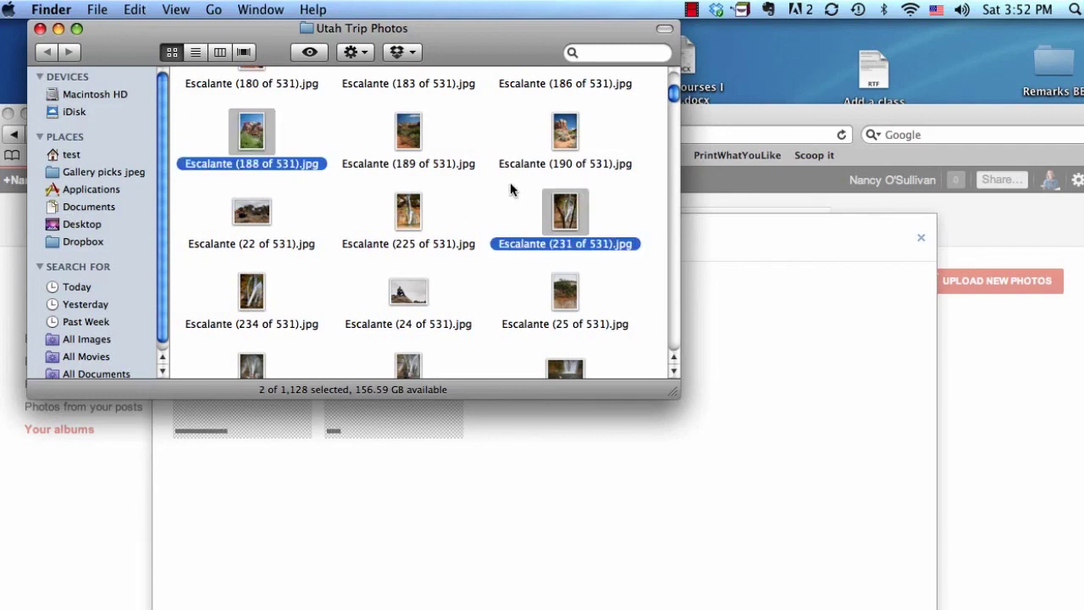
super+click(409, 131)
super+click(574, 143)
super+click(413, 219)
super+click(223, 240)
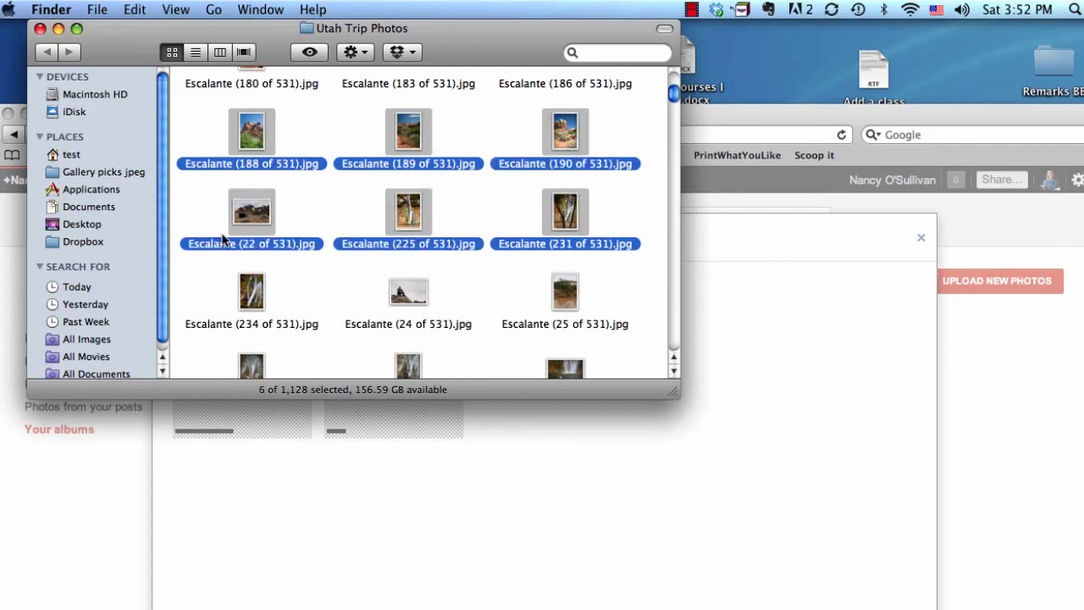
click(222, 283)
drag(125, 26, 626, 201)
click(579, 201)
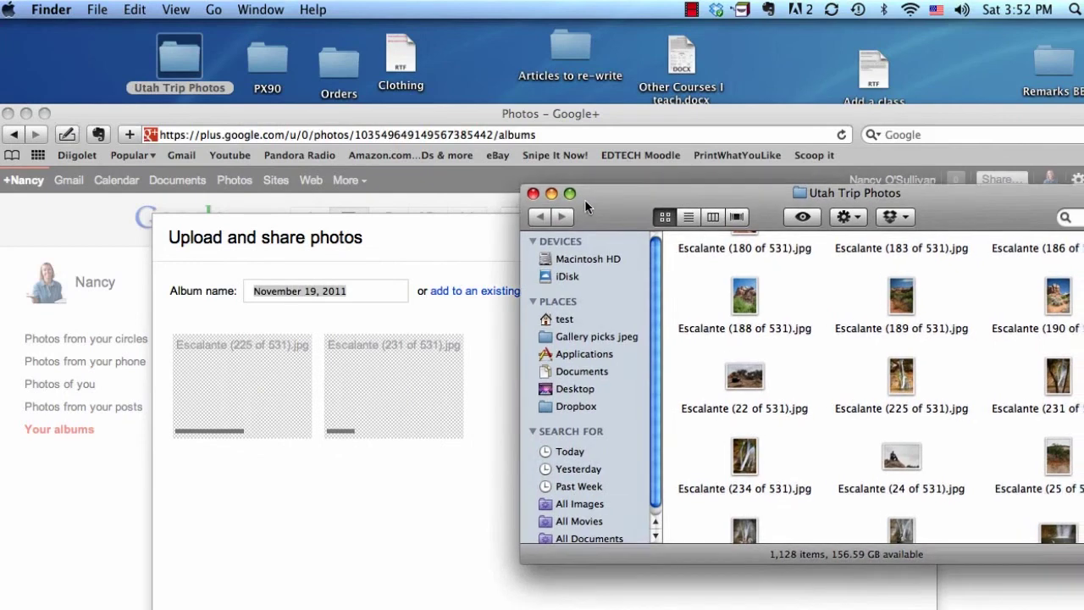
Step: Name the new album 'Backpacking Utah' and create it, continuing to the share dialog
click(727, 116)
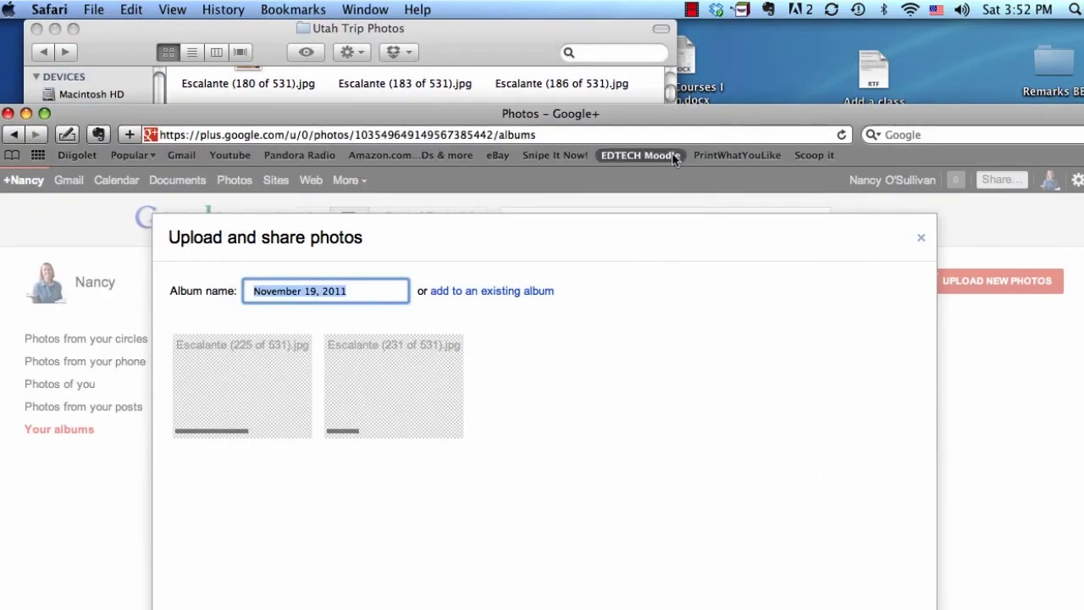
drag(457, 116, 457, 42)
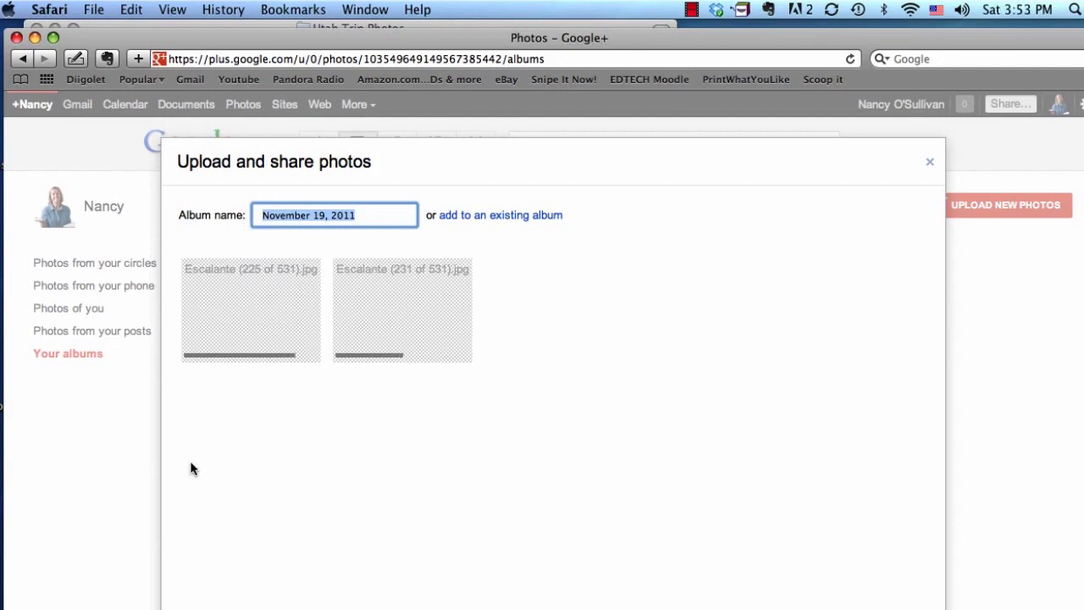
text(Bac)
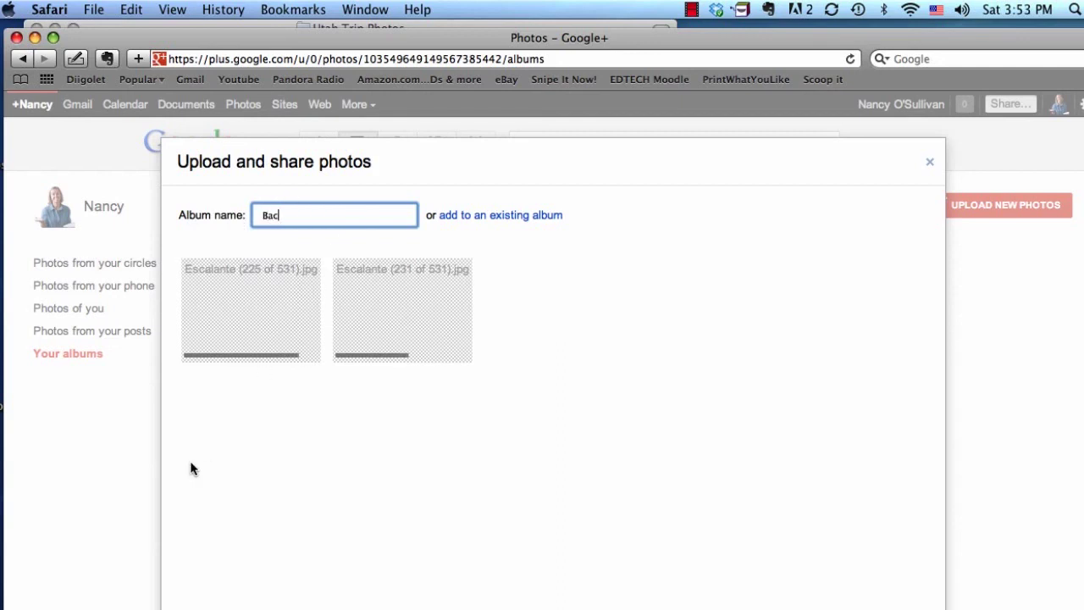
text(kpacking Utah)
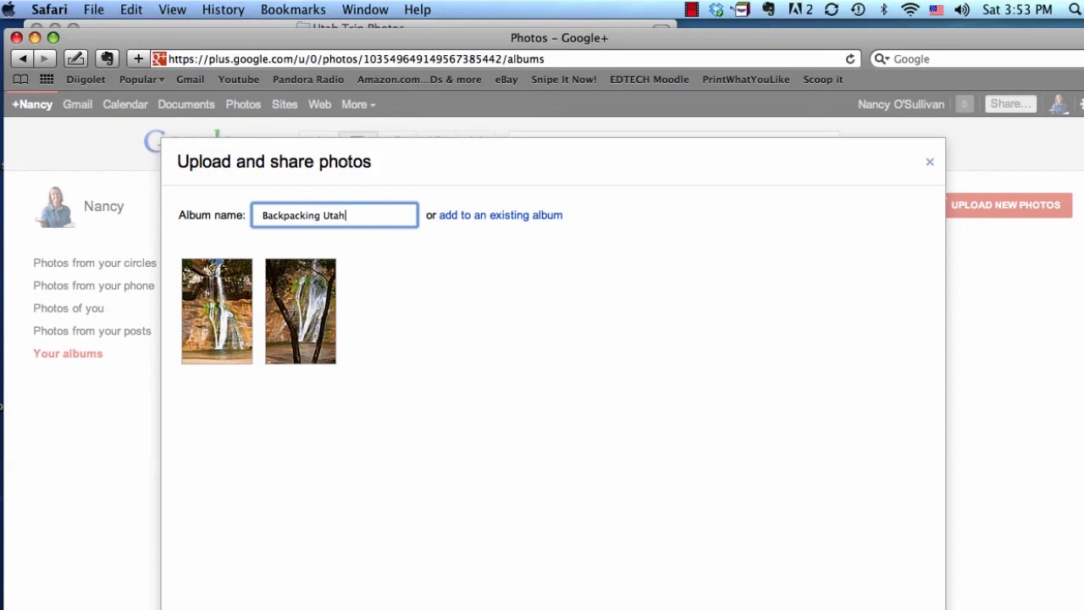
key(Tab)
key(Return)
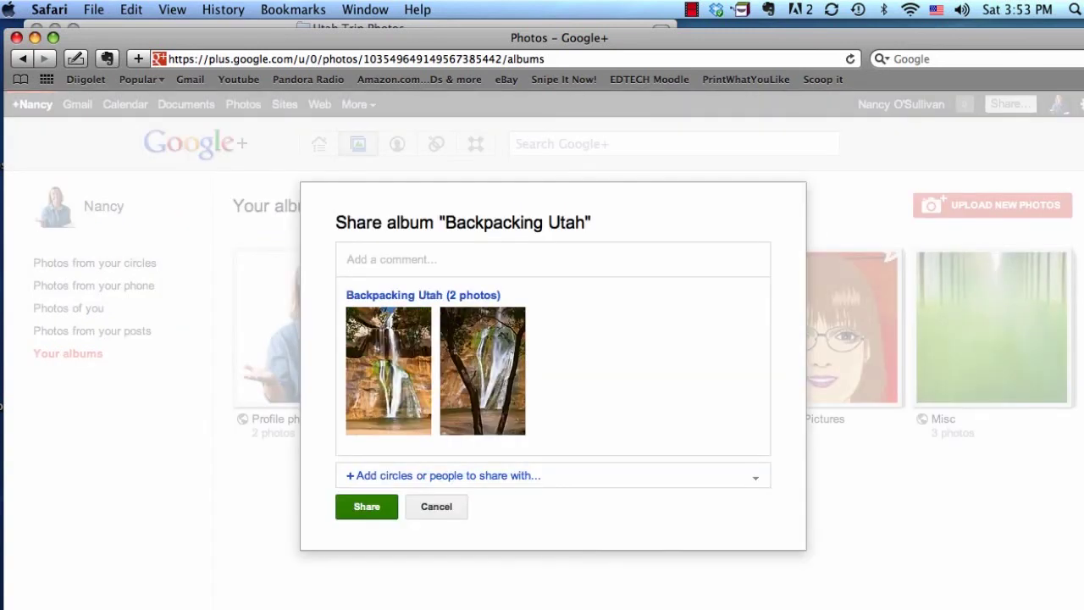
Step: Write the share comment 'Had fun' for the album
click(399, 260)
text(bac)
key(BackSpace)
key(BackSpace)
key(BackSpace)
text(Had)
Step: Share the album with the Friends circle, then bring up the area for adding more photos
click(396, 479)
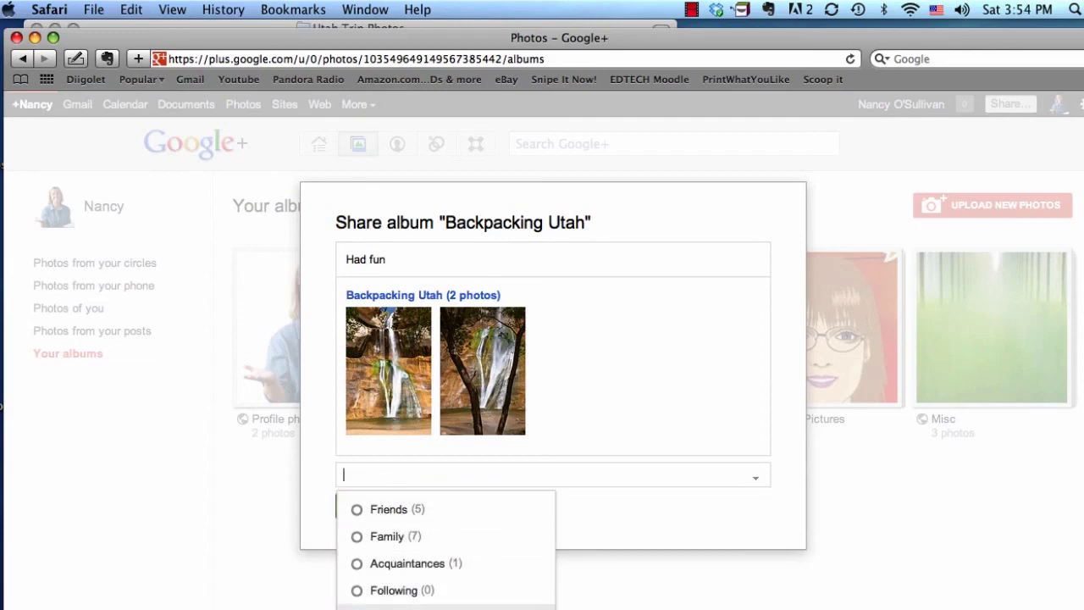
click(388, 511)
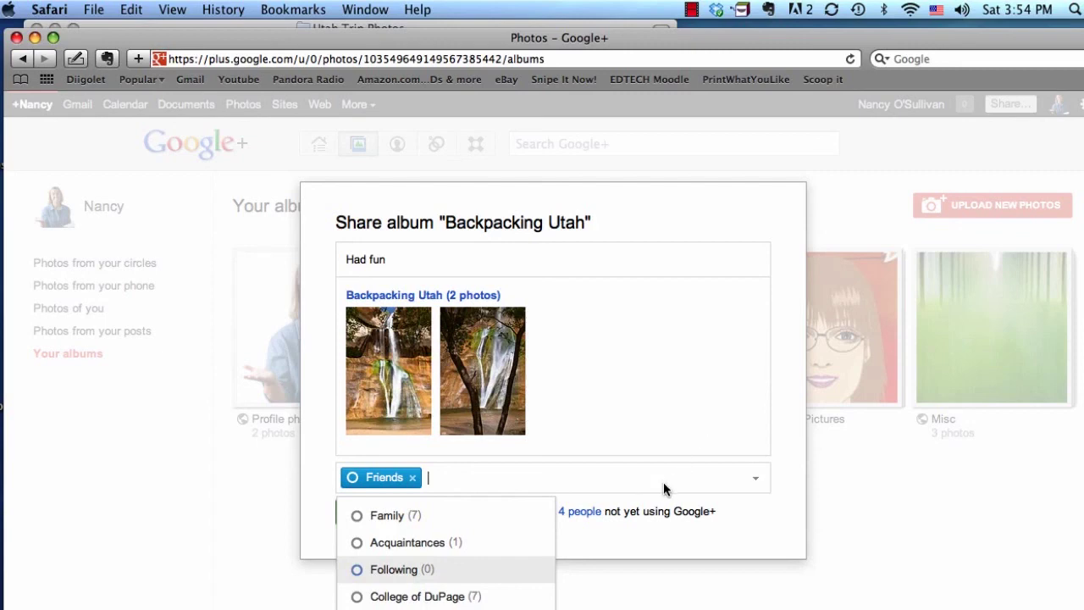
click(597, 553)
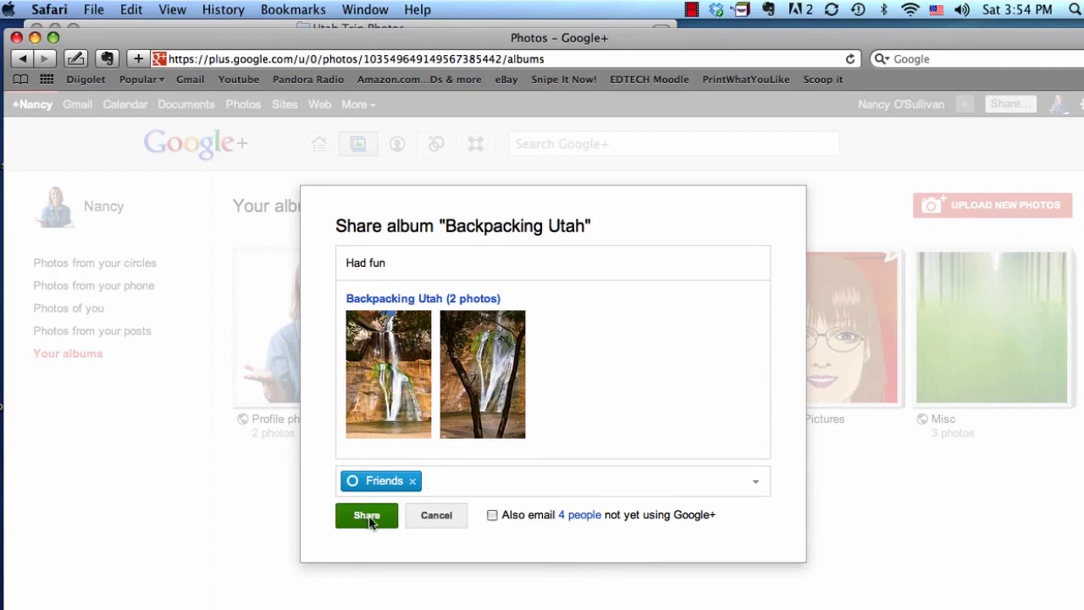
click(369, 518)
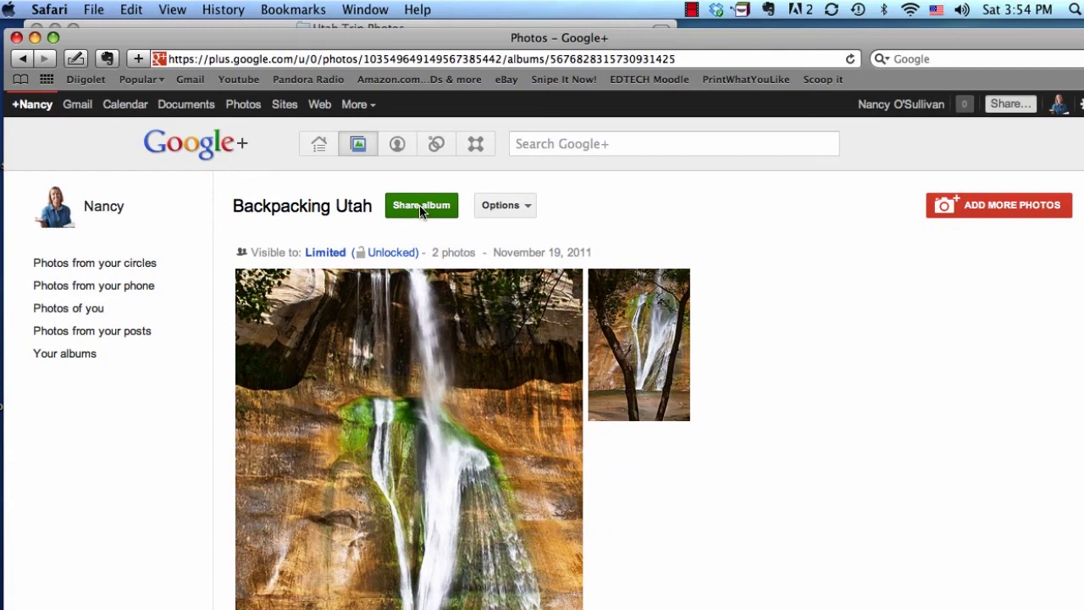
click(1013, 207)
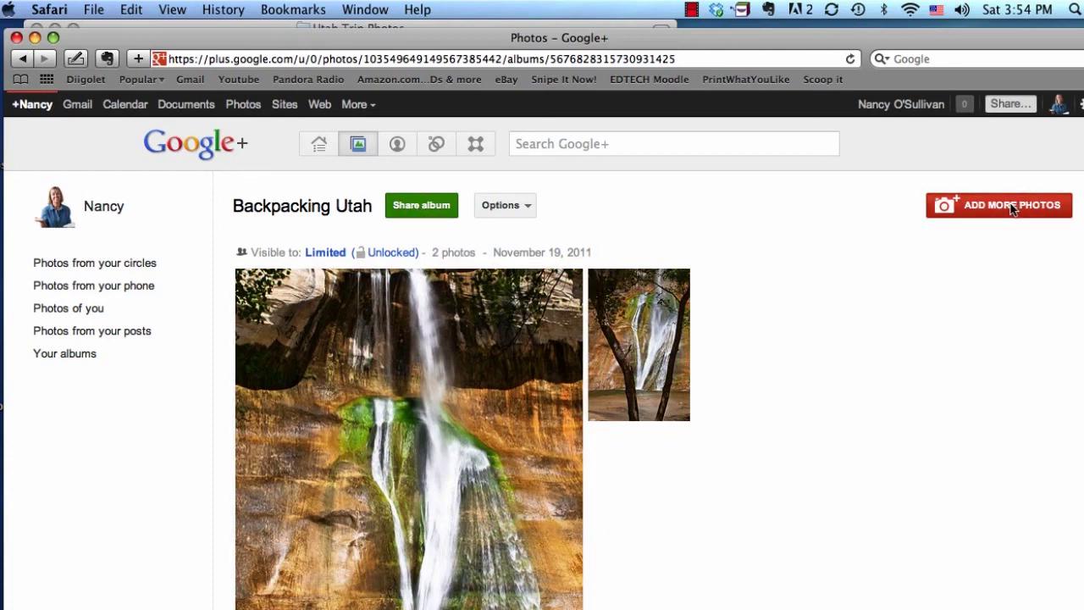
Step: Drag Escalante (427 of 531).jpg from Utah Trip Photos into the album upload
drag(398, 25, 384, 74)
click(455, 25)
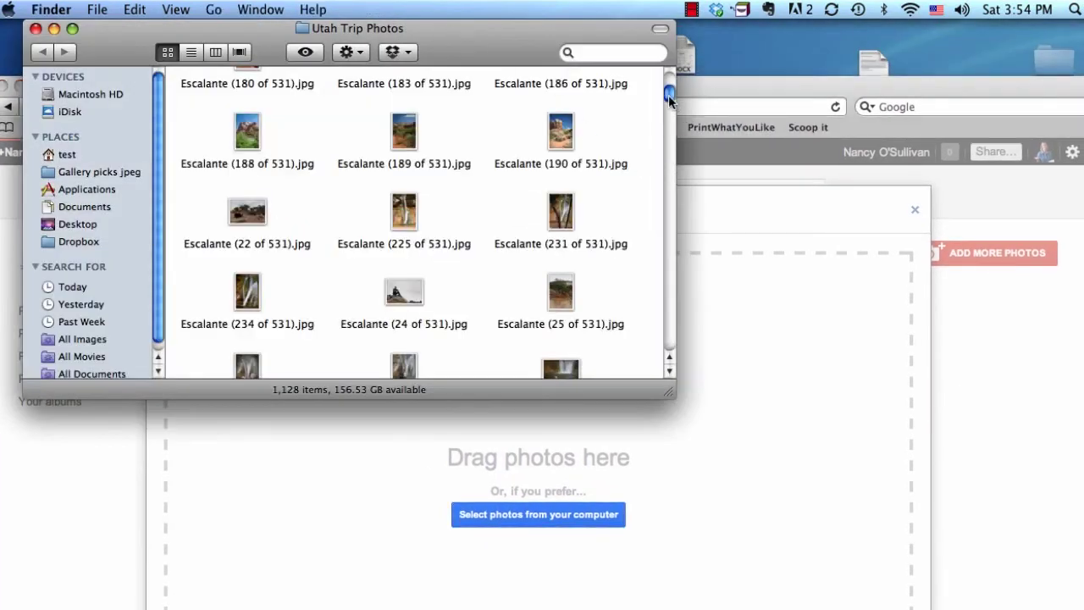
drag(668, 95, 669, 103)
click(404, 89)
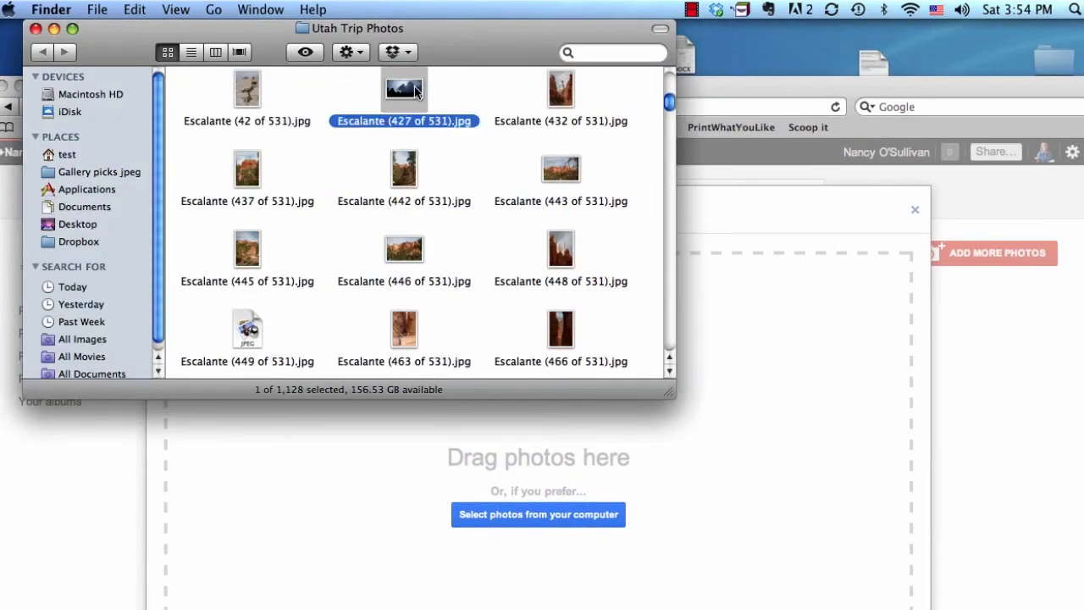
drag(404, 89, 83, 528)
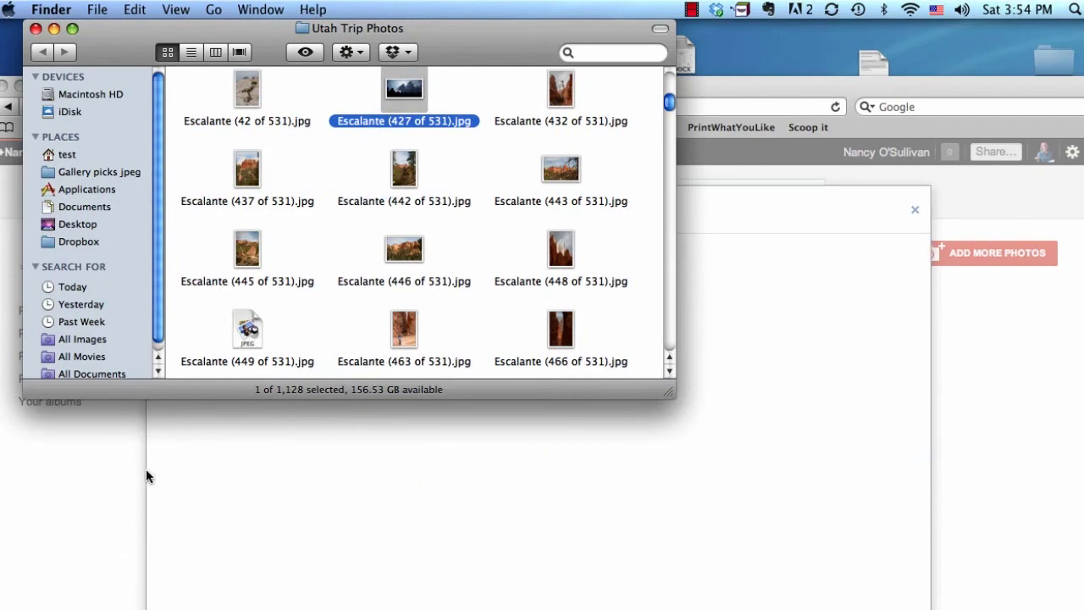
drag(762, 76, 757, 28)
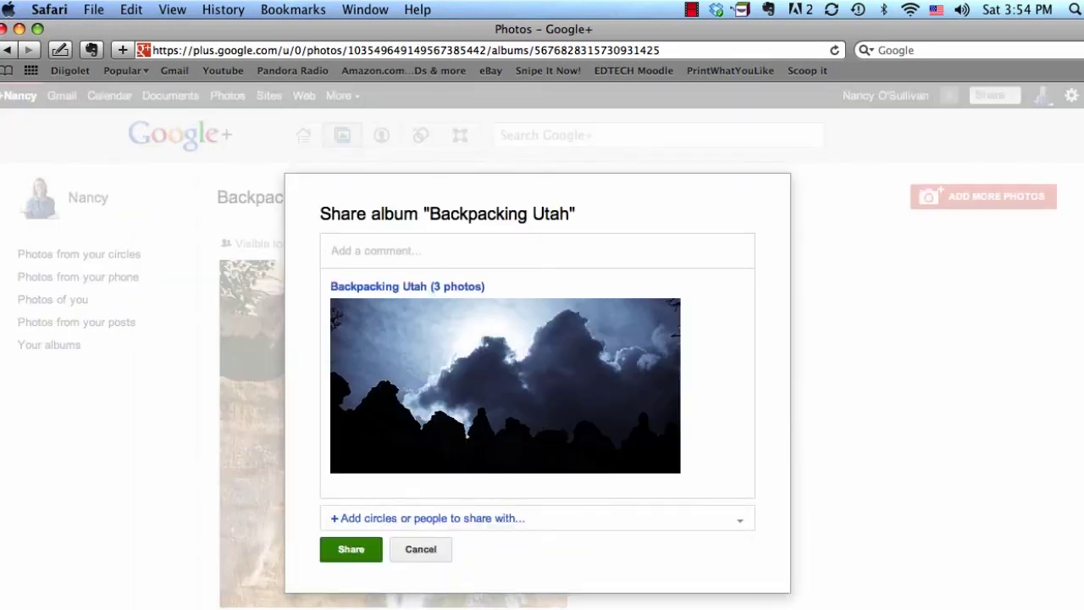
Step: Cancel sharing, open the waterfall photo full-screen, and page through the three photos
click(429, 549)
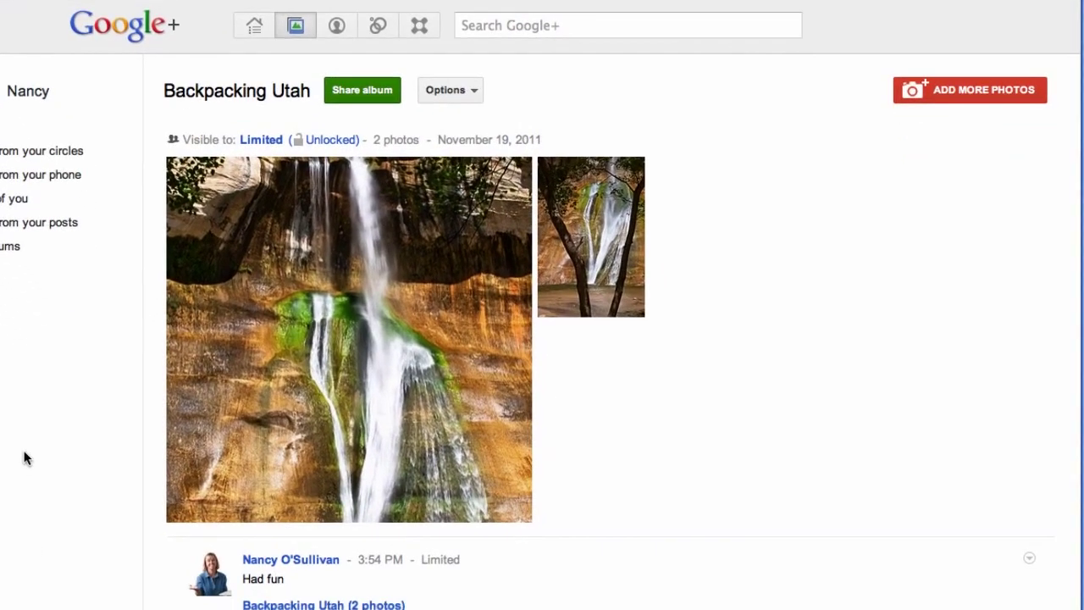
mouse_move(514, 494)
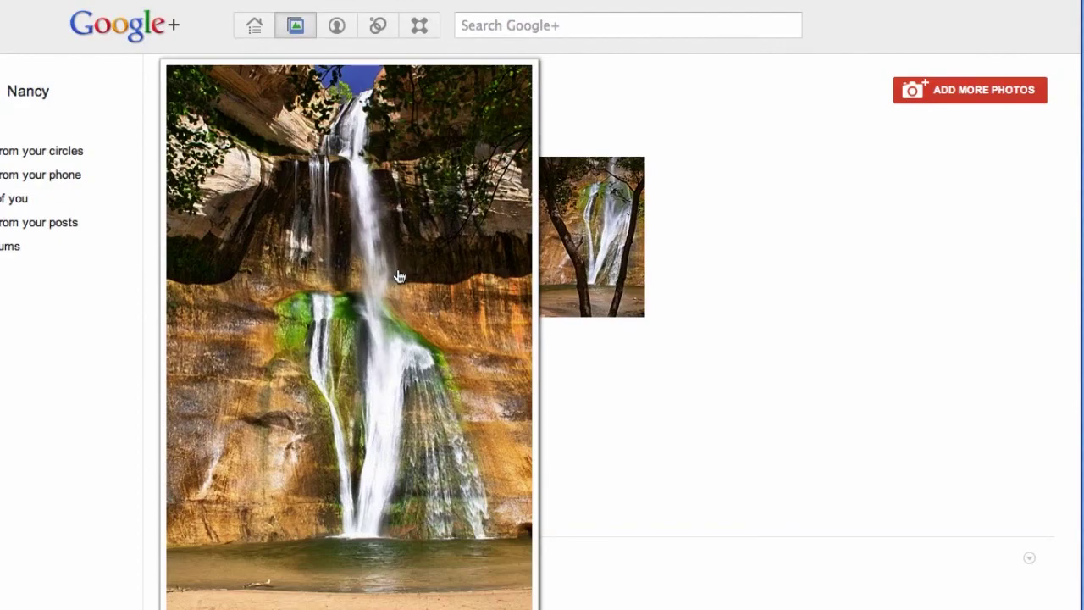
click(397, 278)
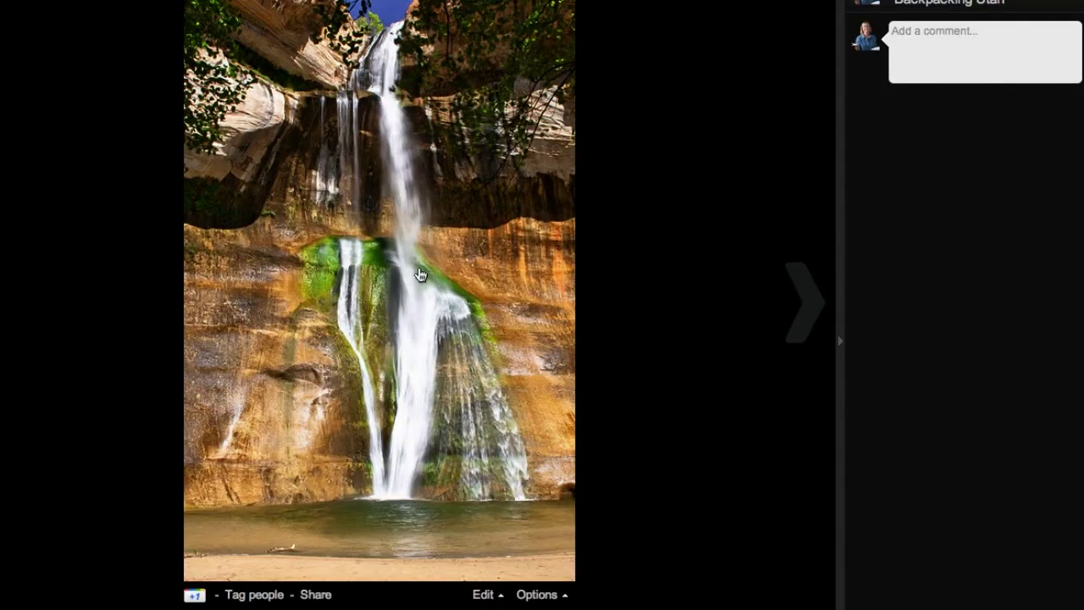
click(813, 311)
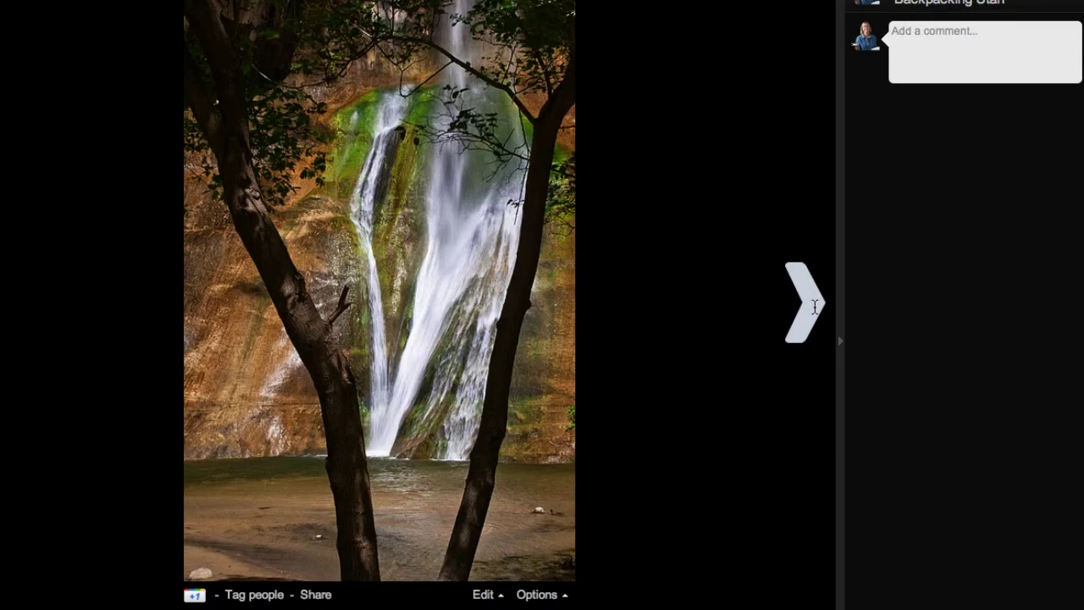
click(815, 310)
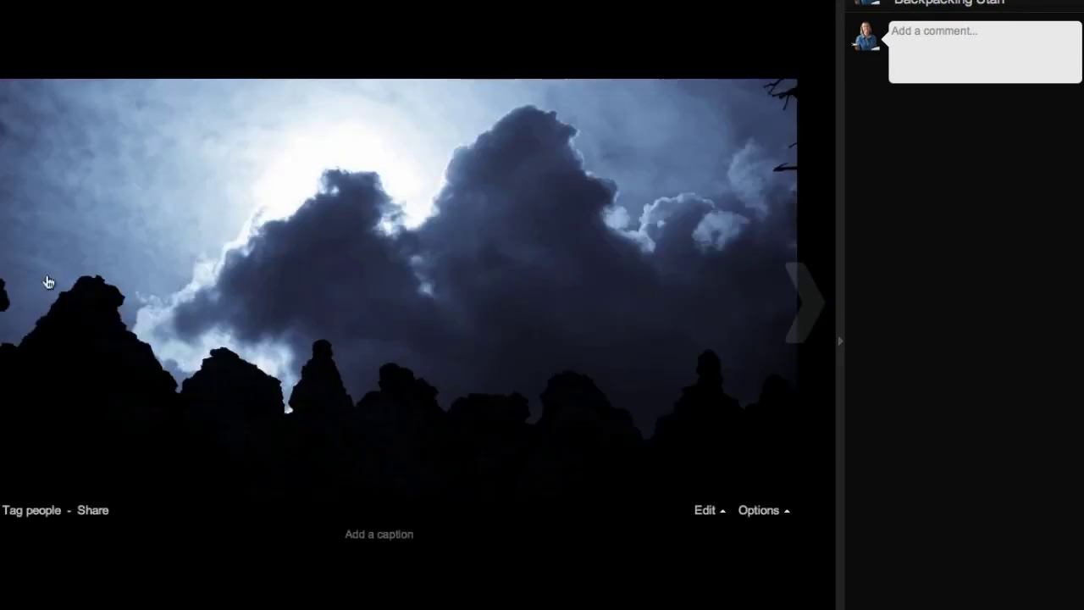
key(Left)
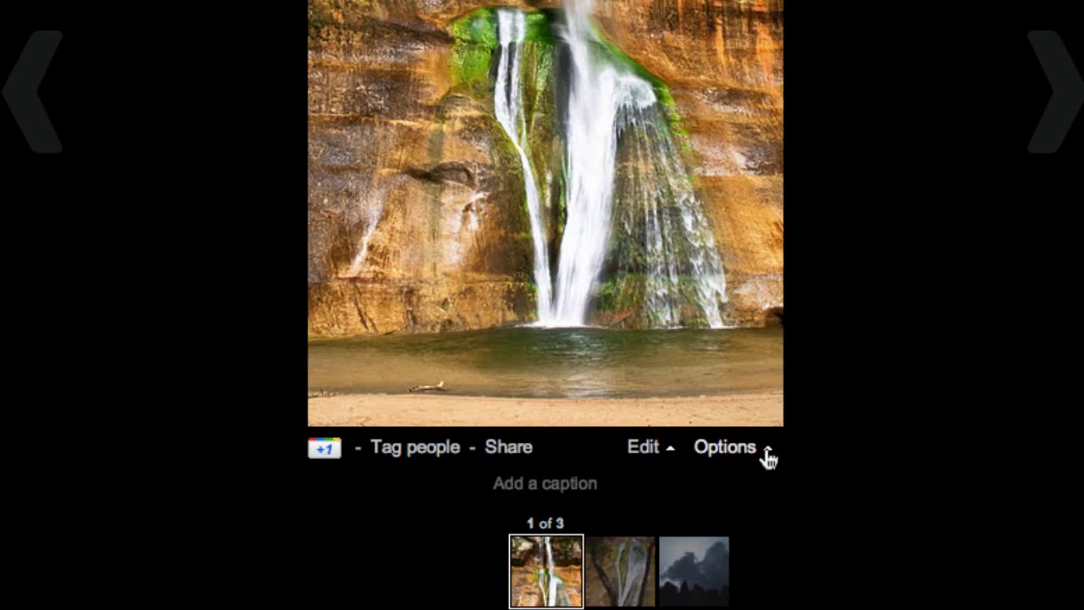
Step: Check the photo's Options and Edit menus, cycle through all three photos, and close the viewer
click(766, 456)
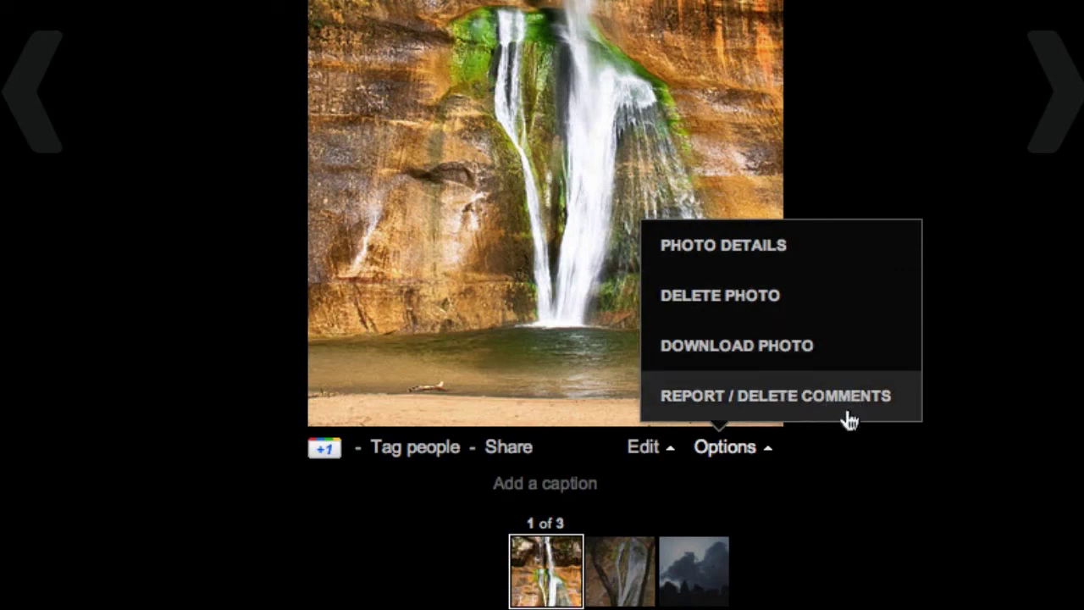
click(669, 456)
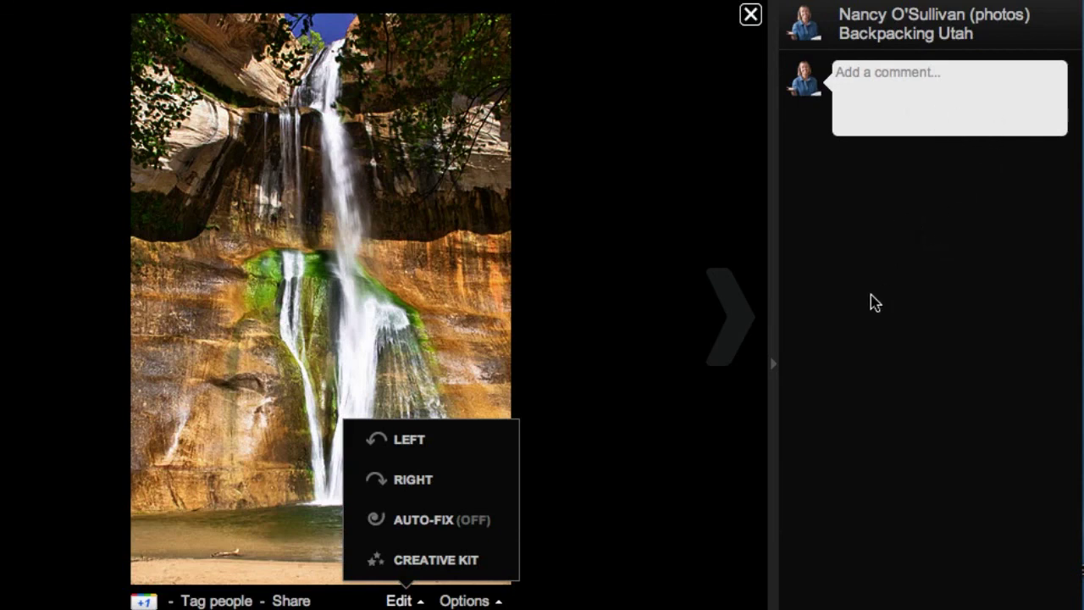
click(733, 318)
click(736, 321)
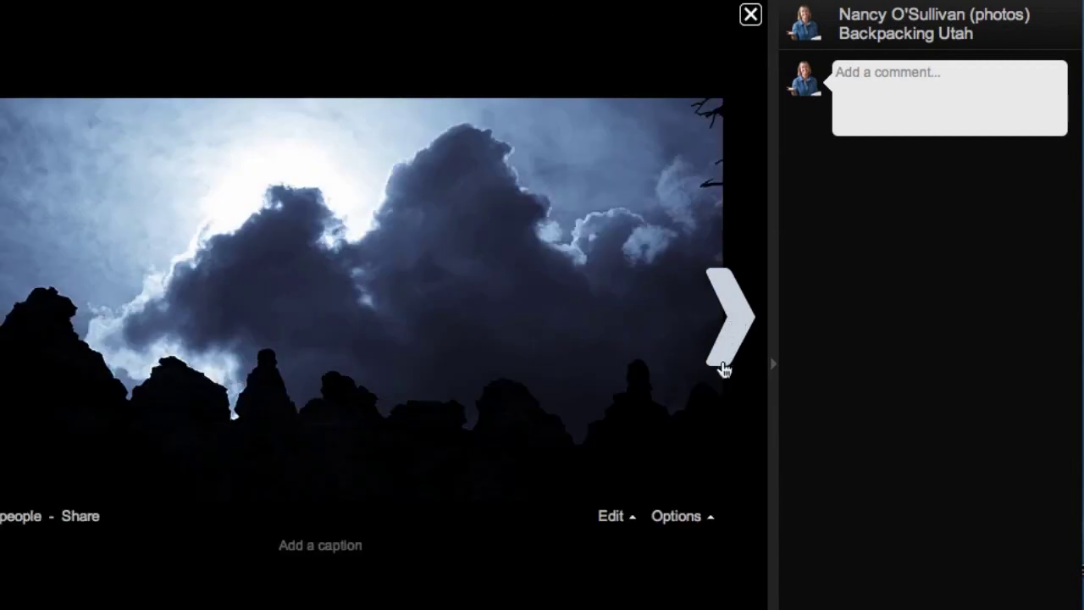
click(736, 326)
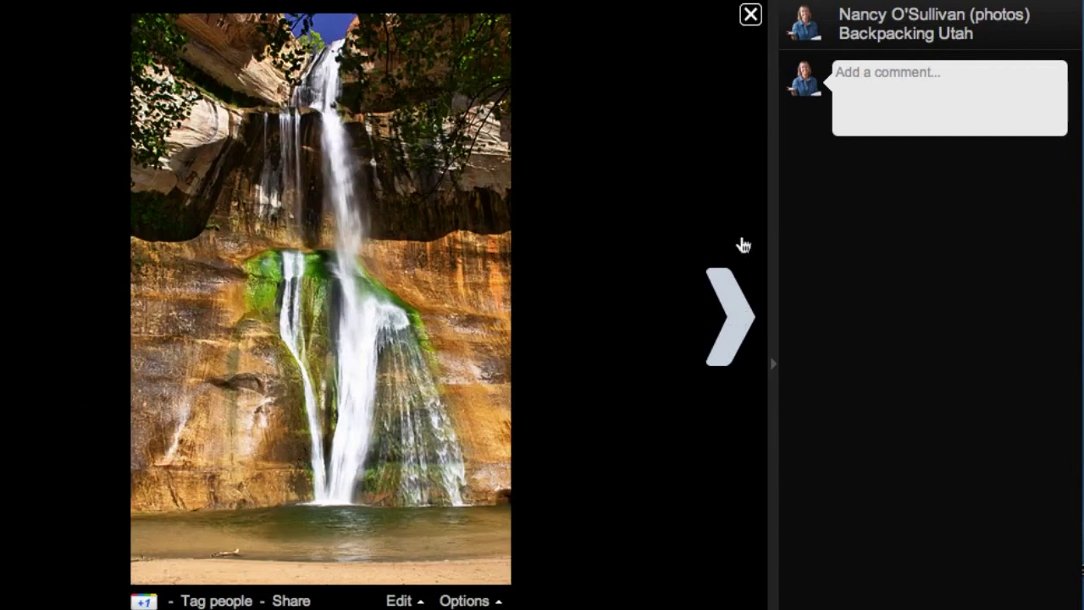
click(750, 14)
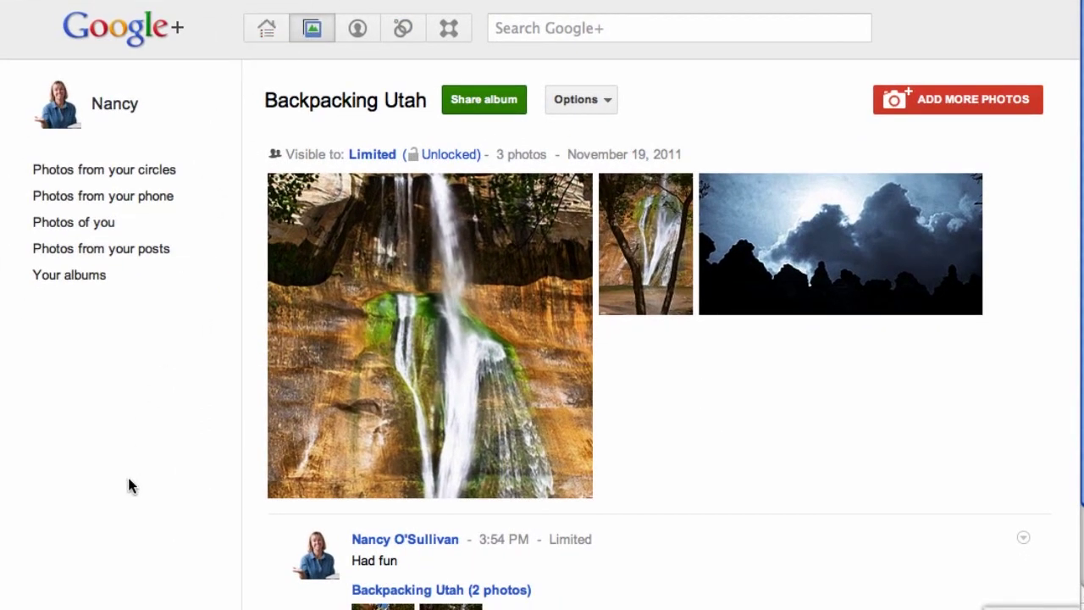
scroll(1074, 339, down, 3)
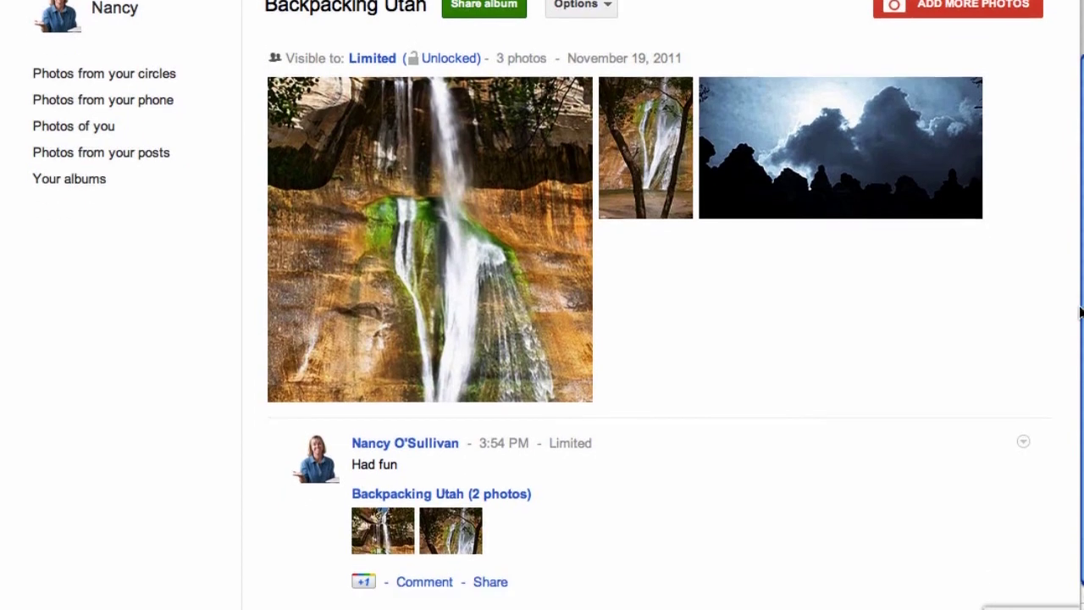
scroll(1074, 254, up, 3)
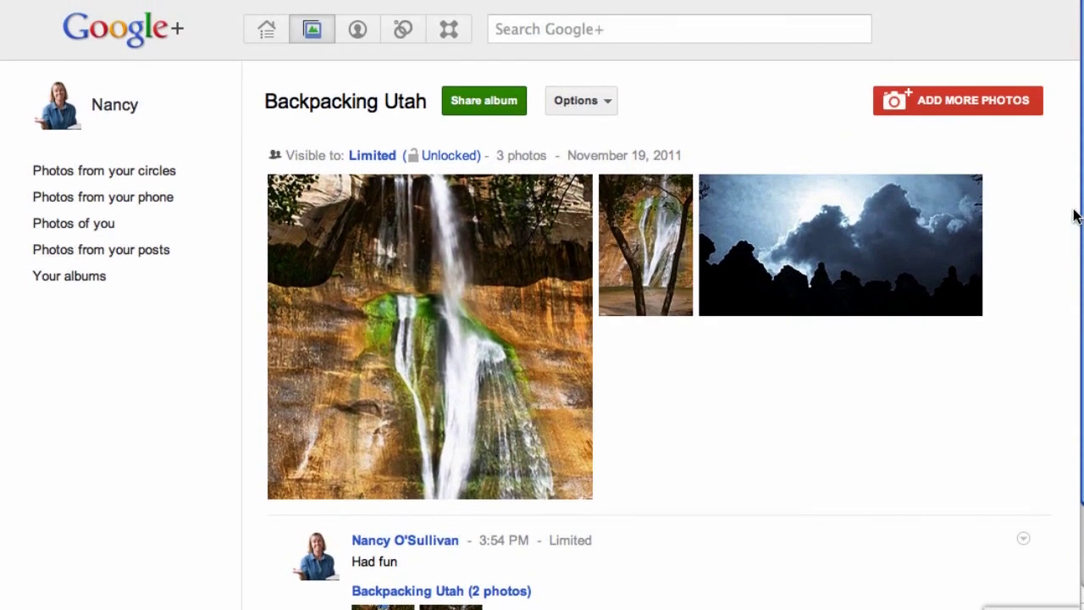